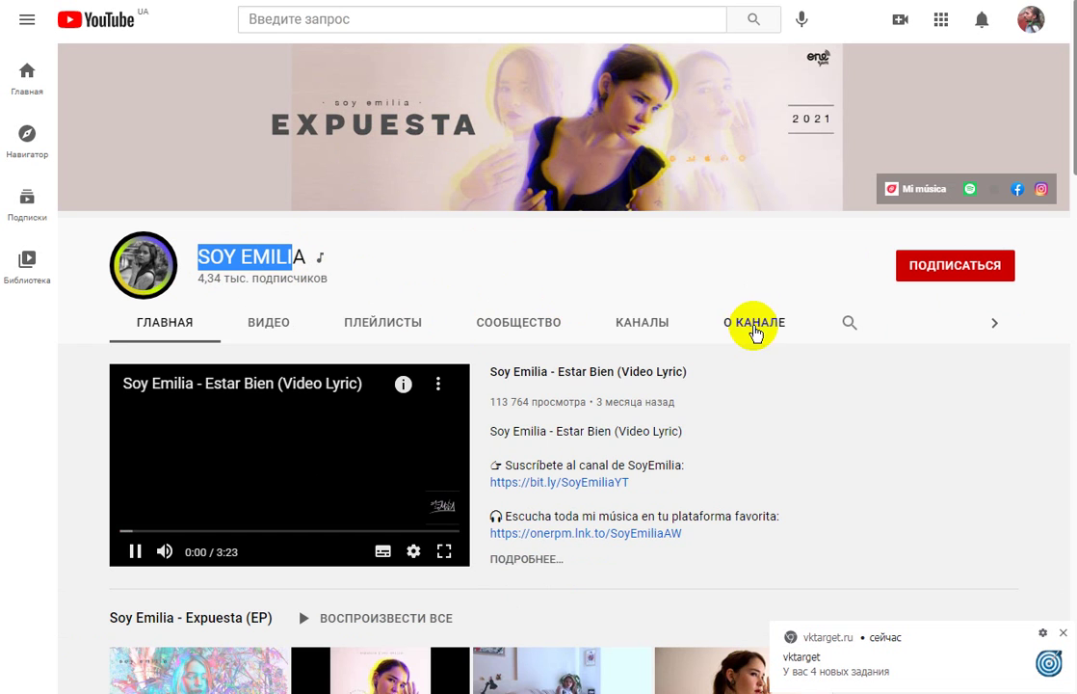
Step: Open the About page of the artist's channel and translate its description into Russian
left_click(752, 326)
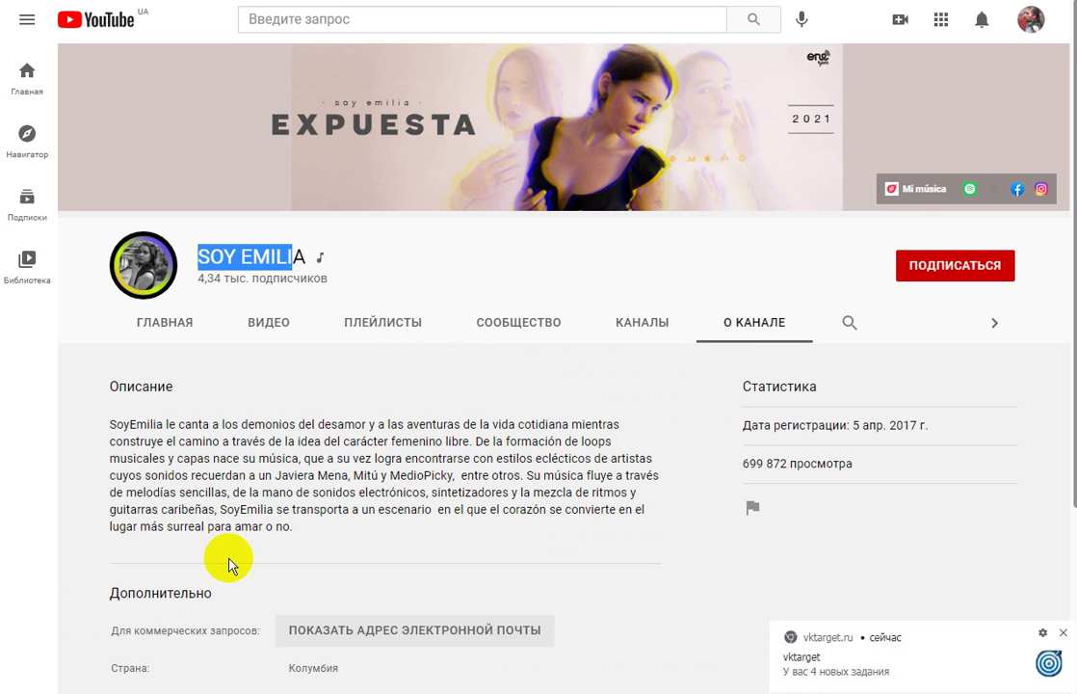
right_click(332, 453)
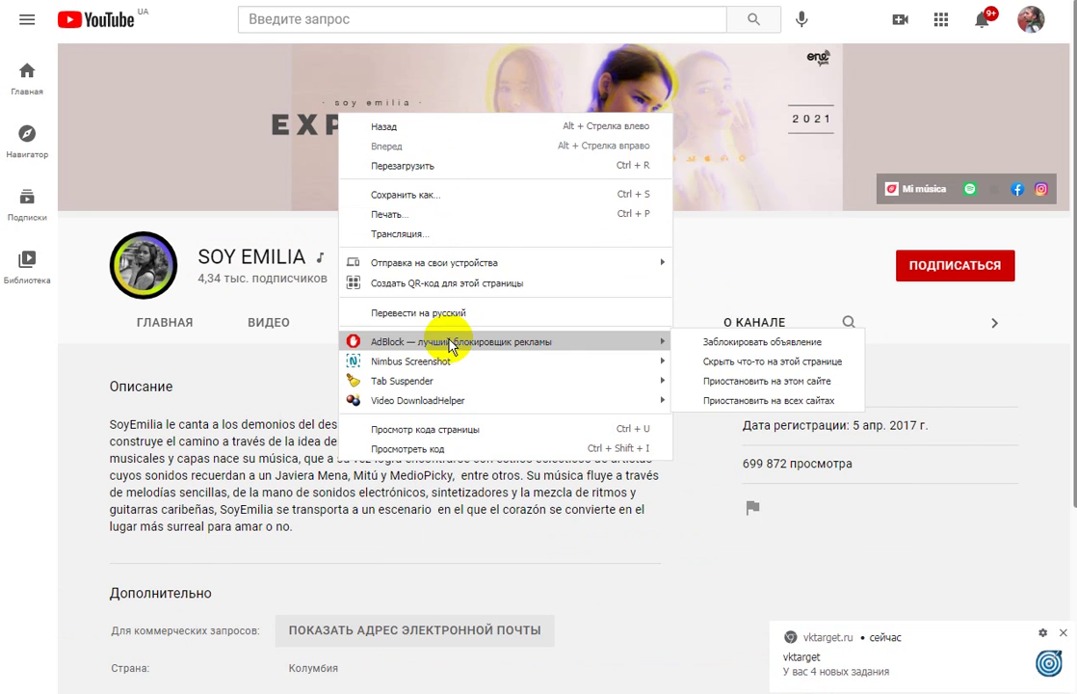
left_click(447, 311)
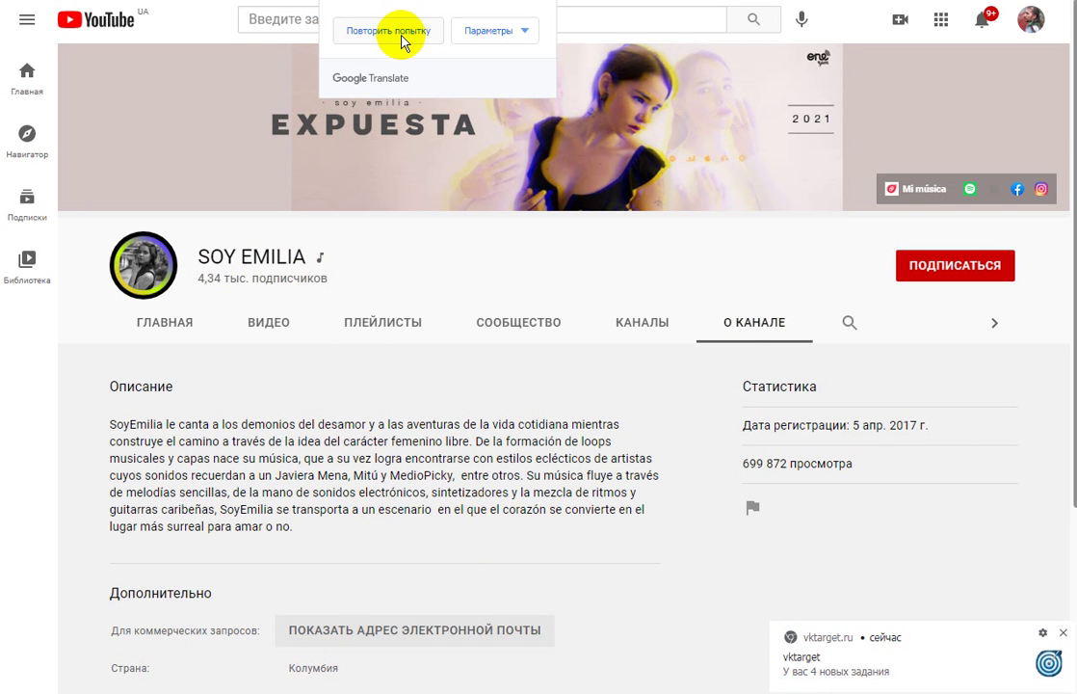
left_click(397, 32)
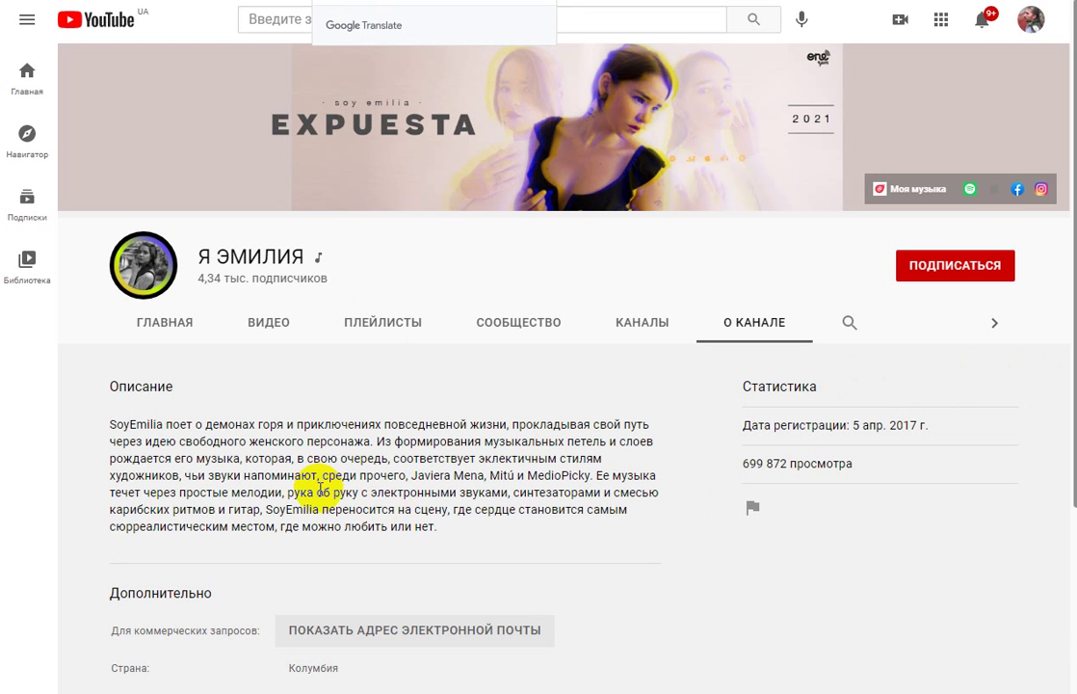
left_click_drag(250, 423, 361, 526)
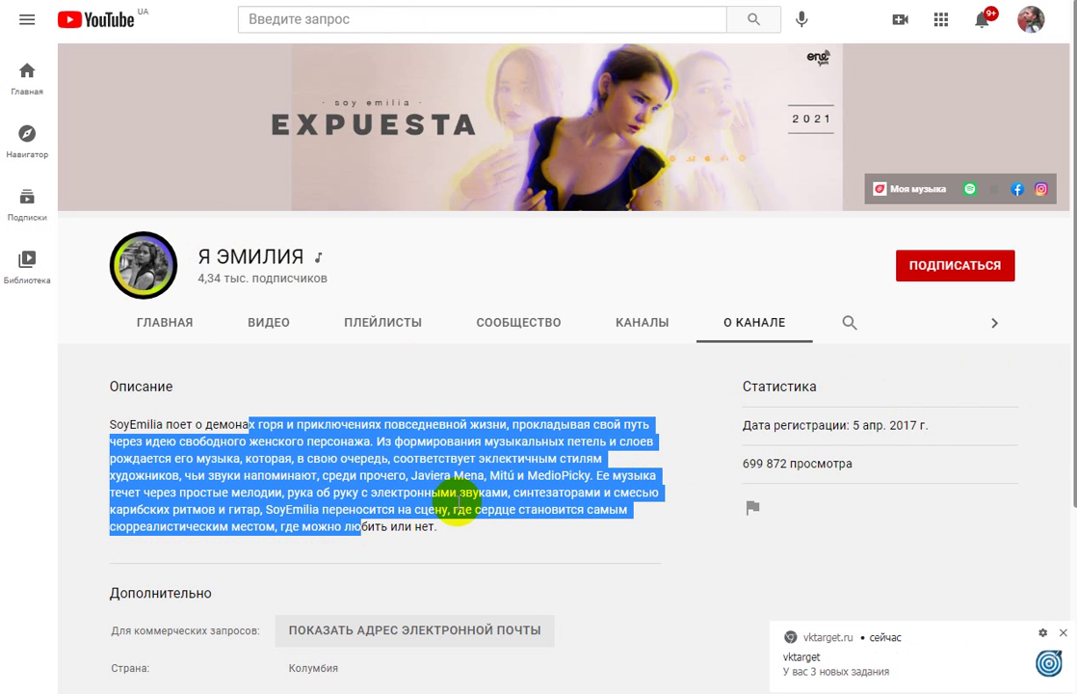
Step: Switch to YouTube Studio's audio library and look through the starred tracks, sound effects and free music
key("ctrl+Tab")
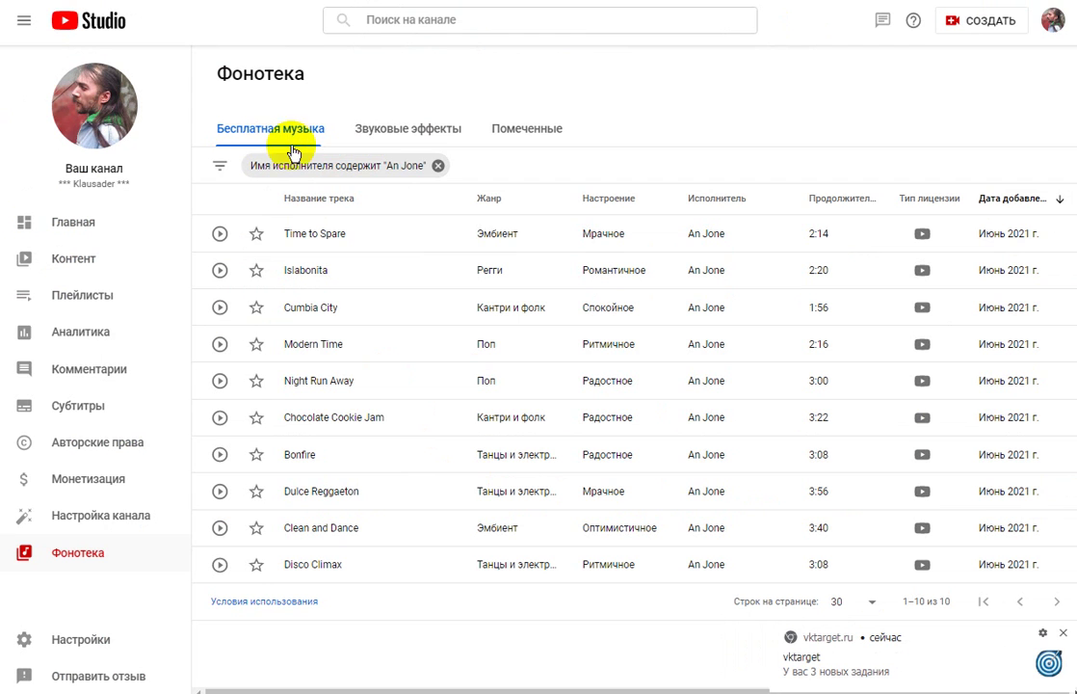
left_click_drag(241, 130, 348, 150)
left_click(348, 150)
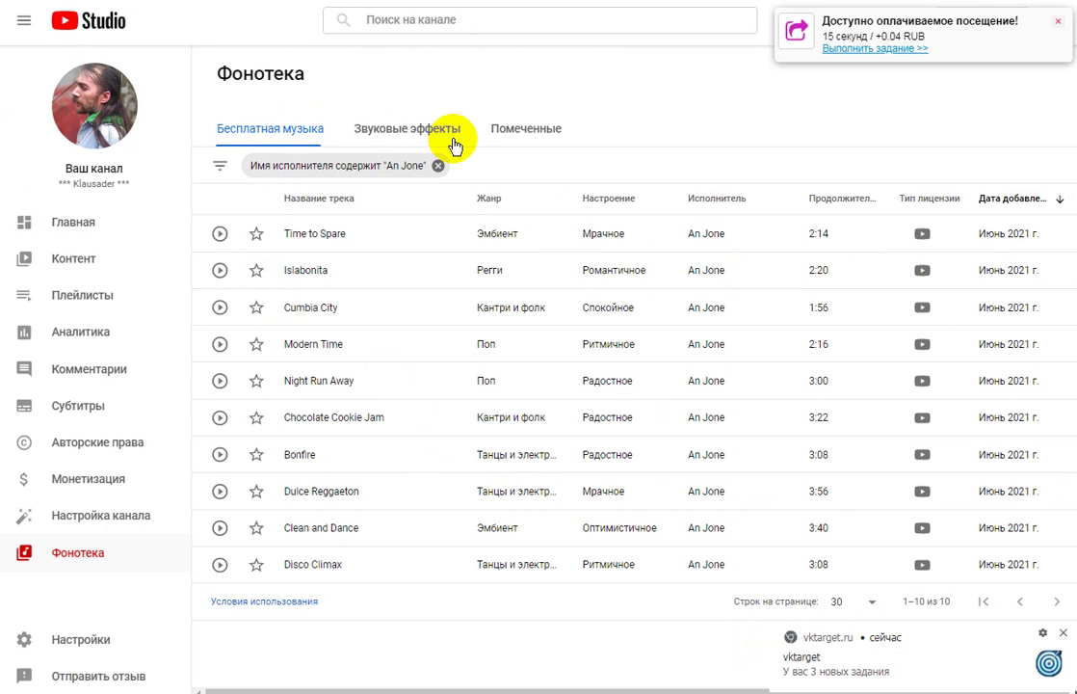
left_click(507, 135)
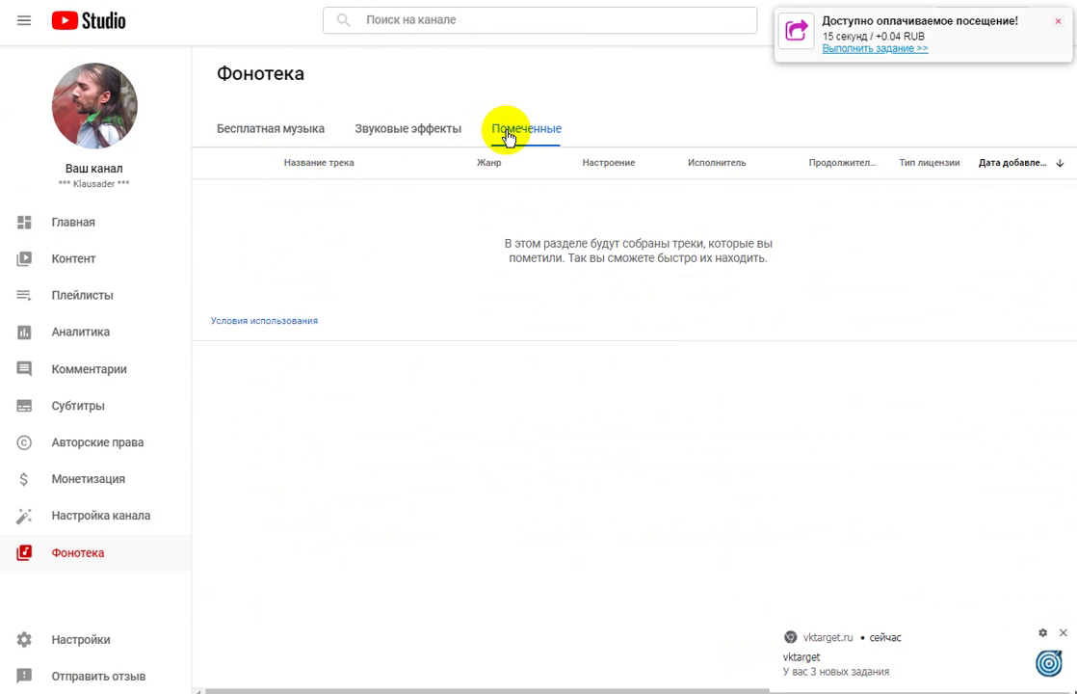
left_click(385, 136)
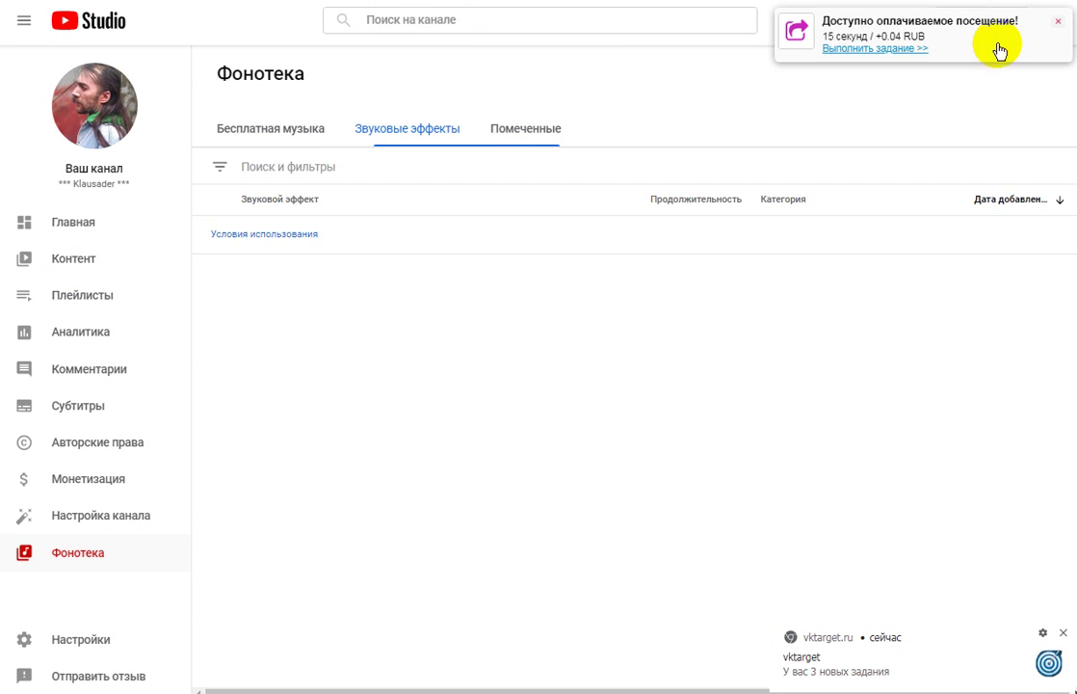
left_click(304, 135)
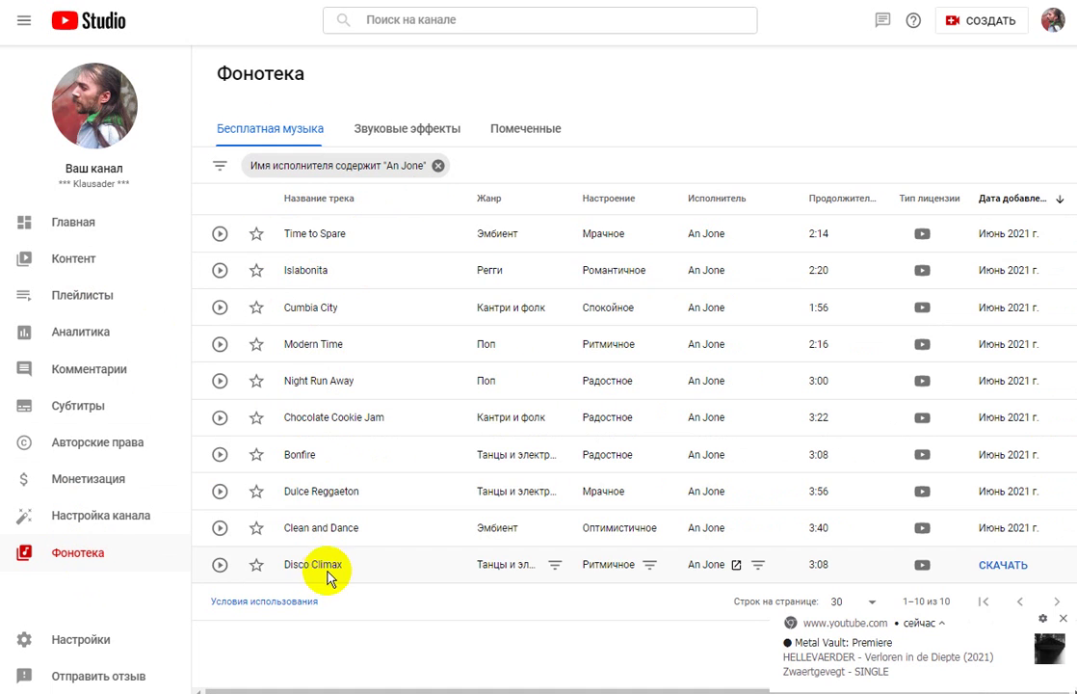
left_click(1064, 619)
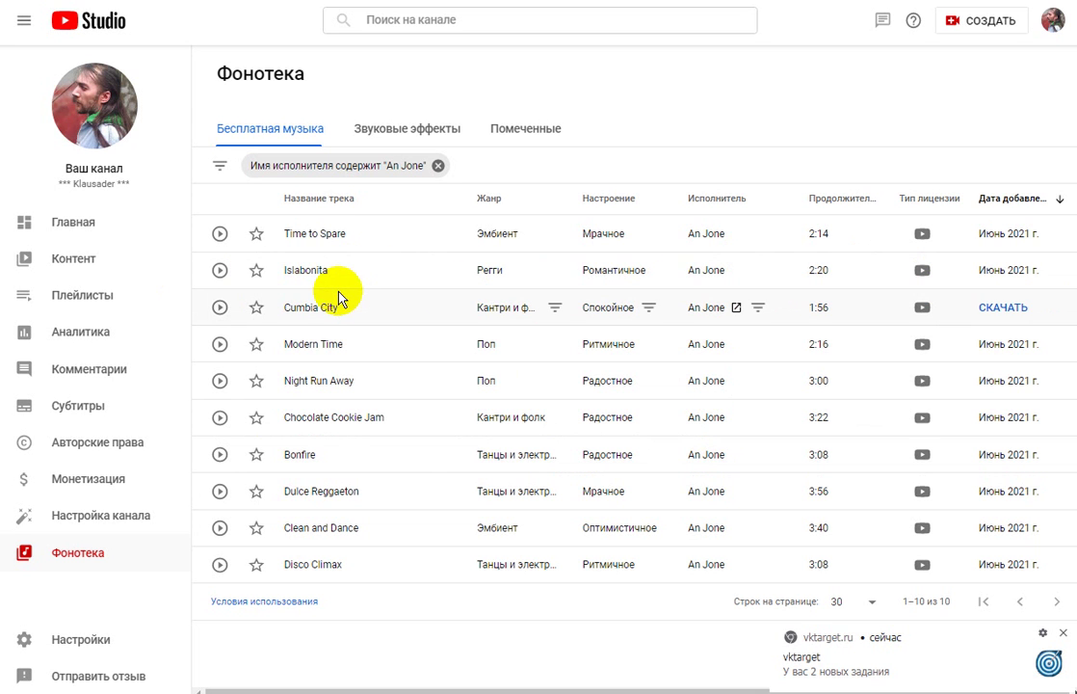
Step: Open the video "Кот, лето и каша" in the video editor and show the free music for its audio track
left_click(109, 266)
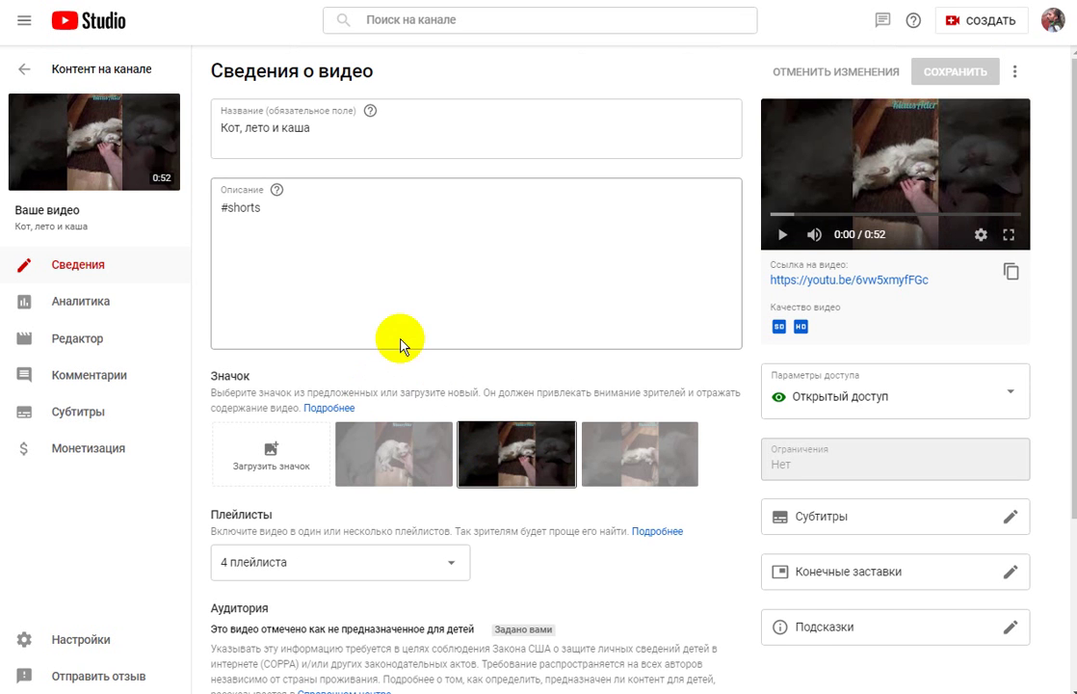
left_click(374, 459)
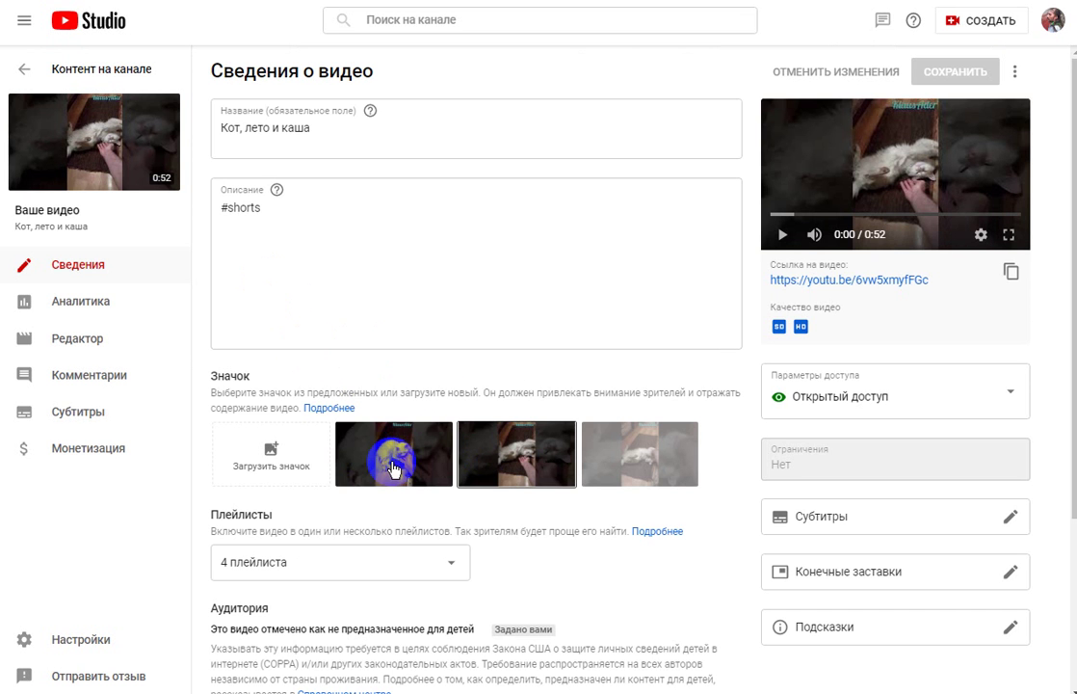
left_click(88, 341)
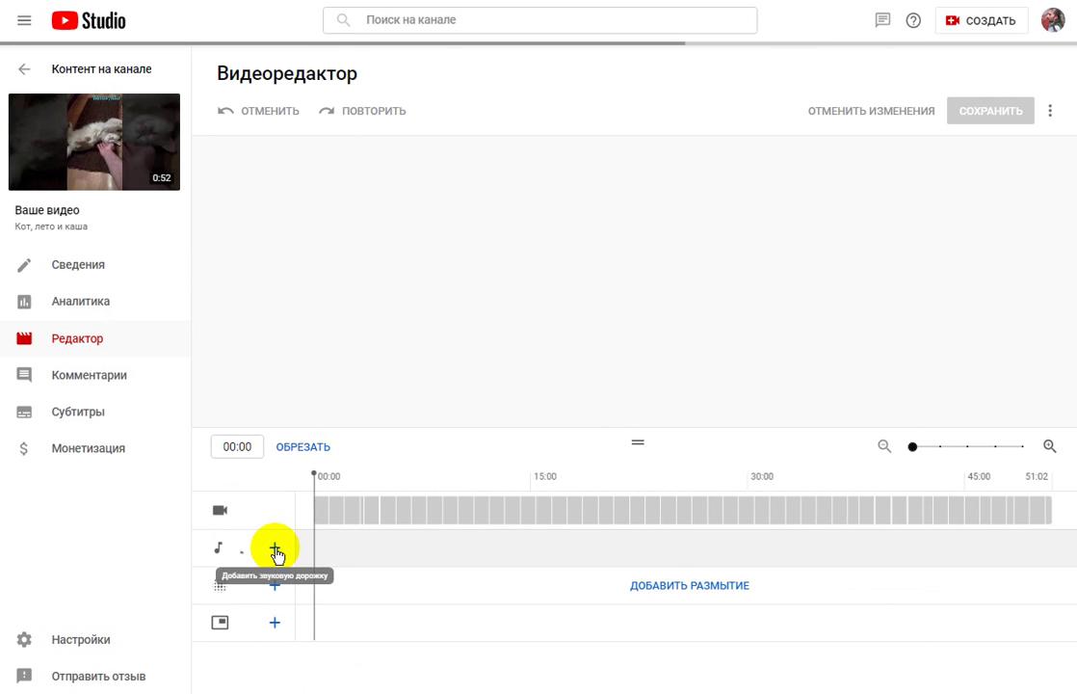
left_click(274, 551)
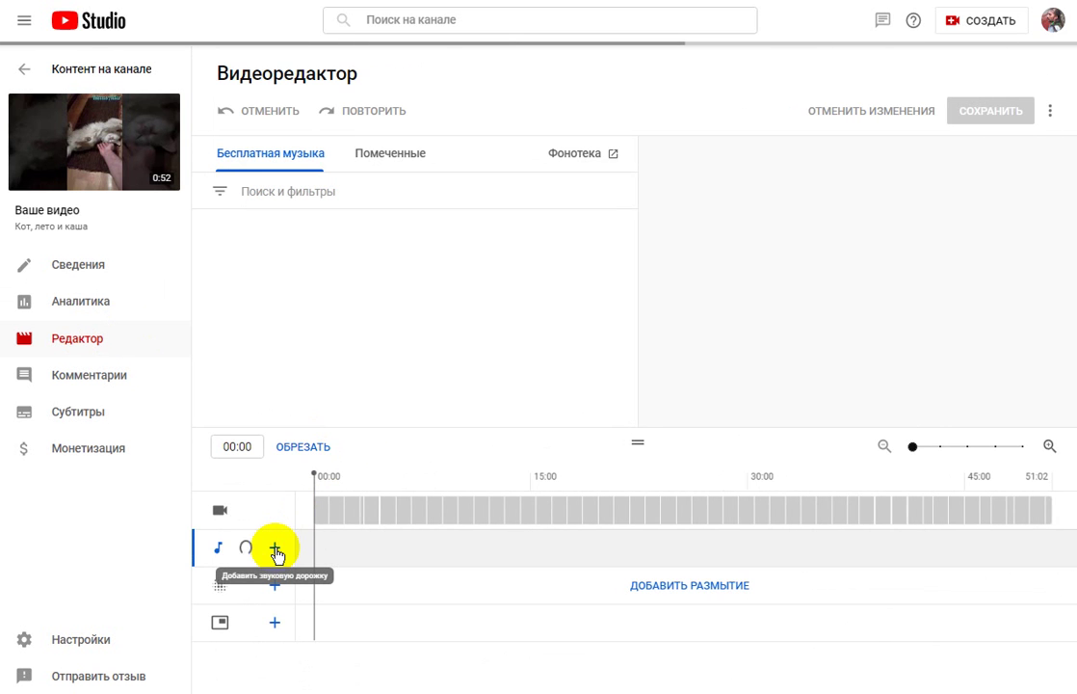
left_click(341, 479)
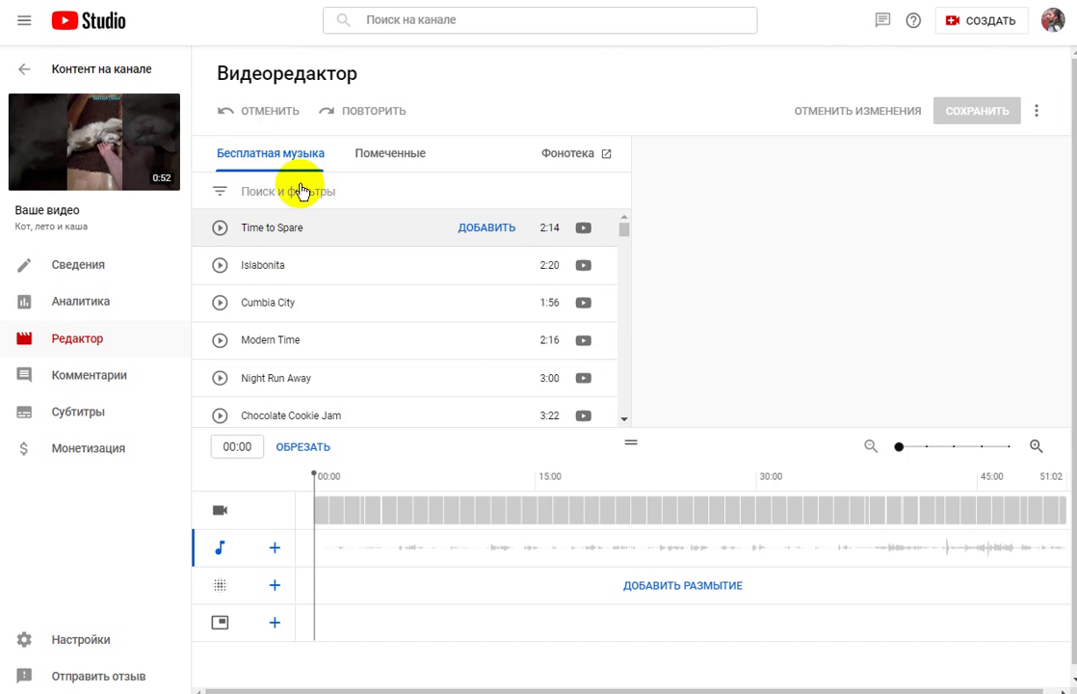
Step: Preview the free tracks Time to Spare, Islabonita, Cumbia City and Night Run Away
left_click(630, 235)
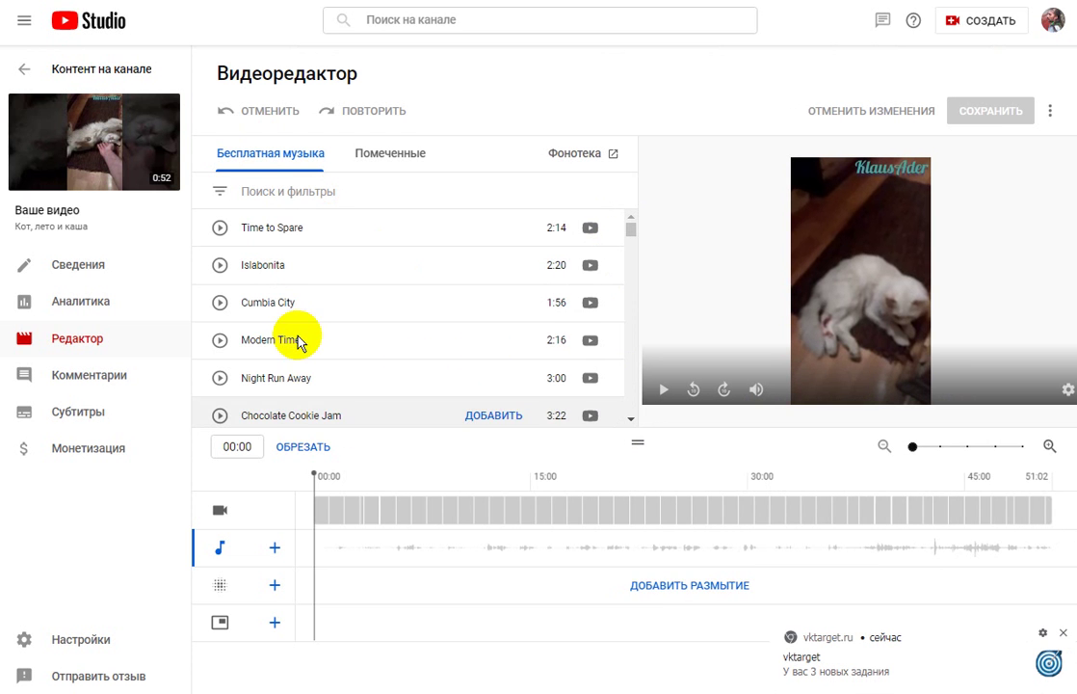
left_click(625, 231)
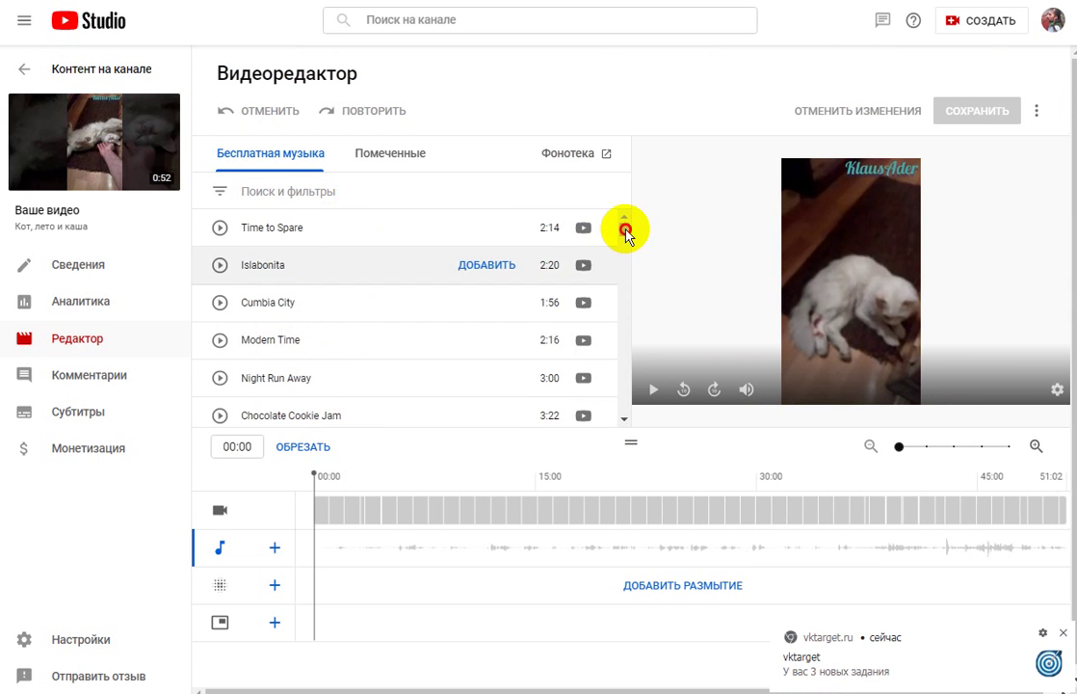
mouse_move(624, 231)
left_mouse_down()
mouse_move(632, 413)
mouse_move(622, 222)
left_mouse_up()
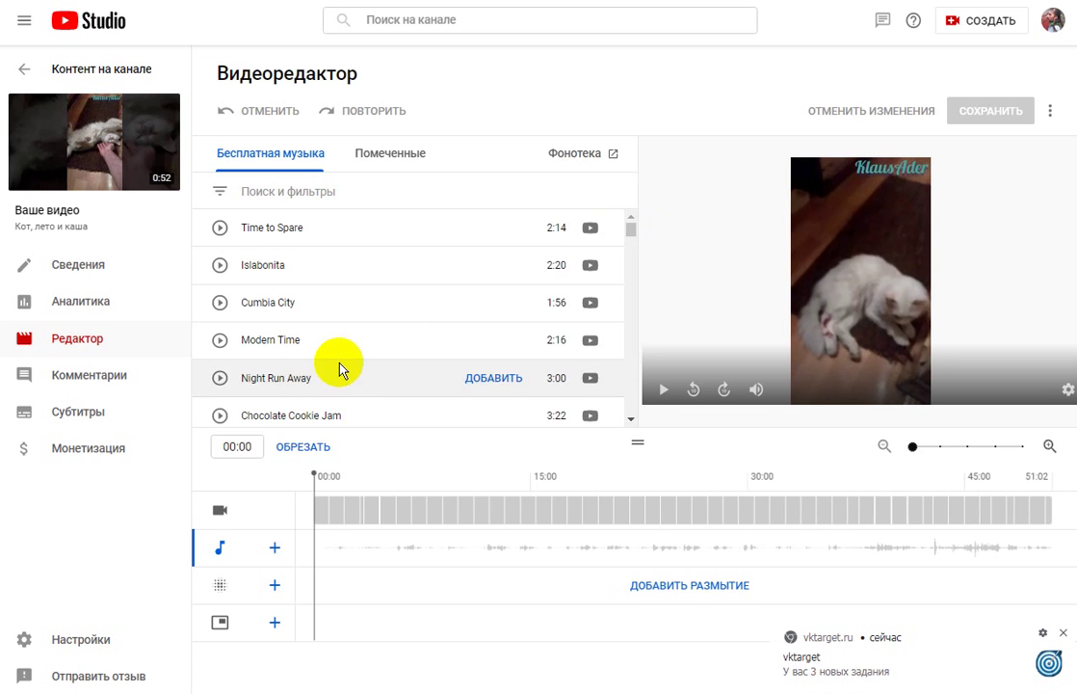
left_click(220, 229)
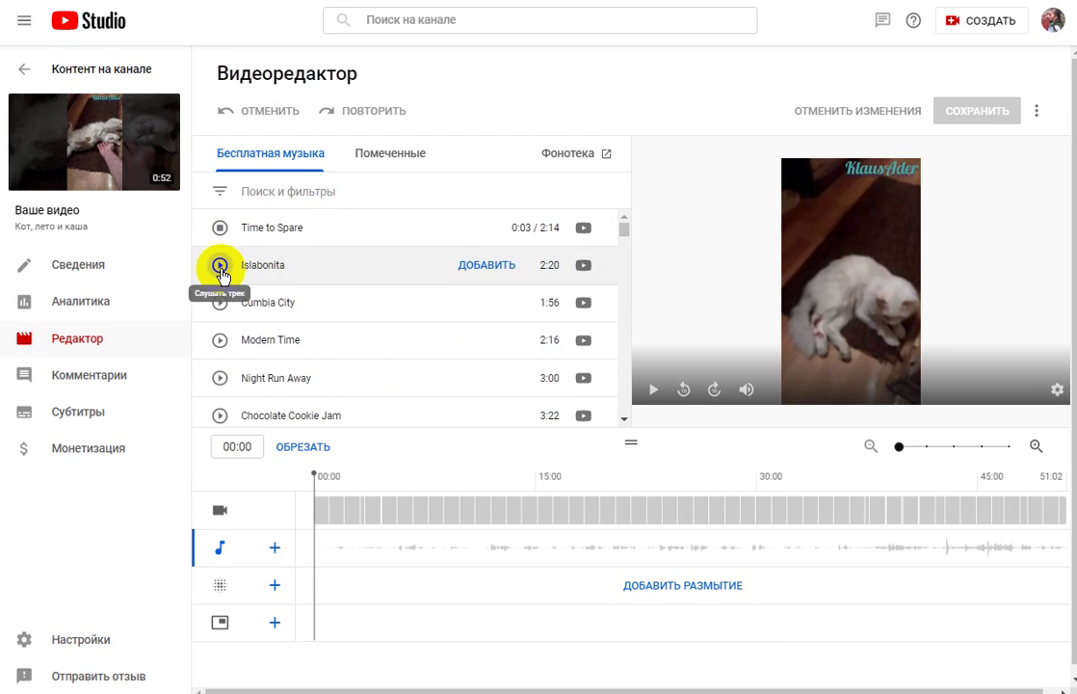
left_click(222, 270)
left_click(221, 305)
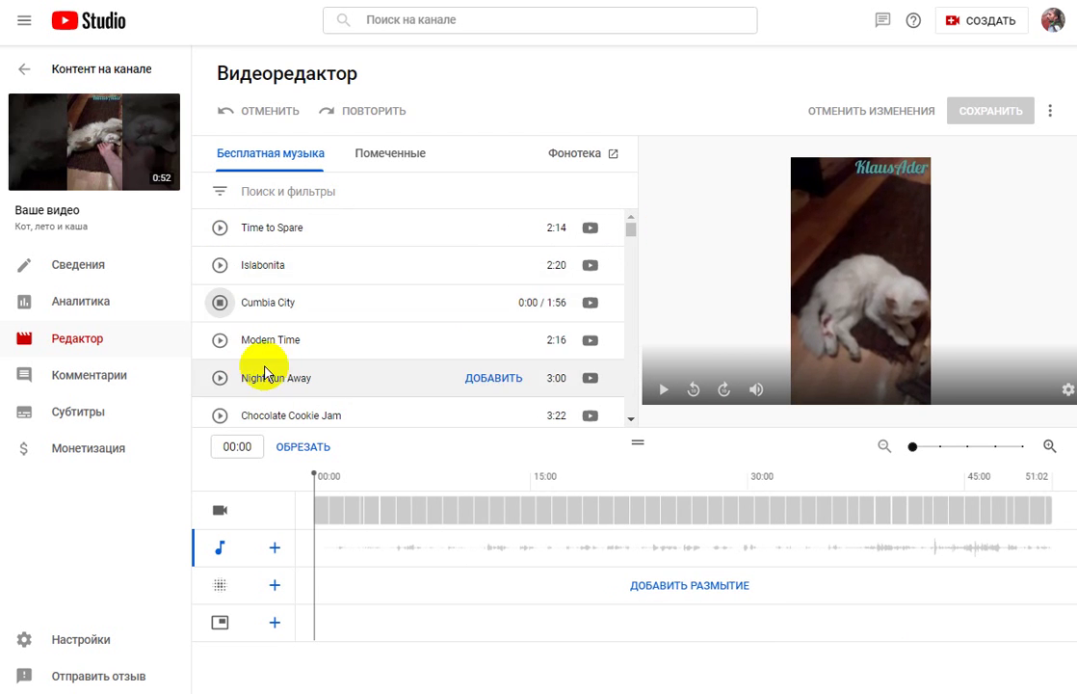
left_click(220, 379)
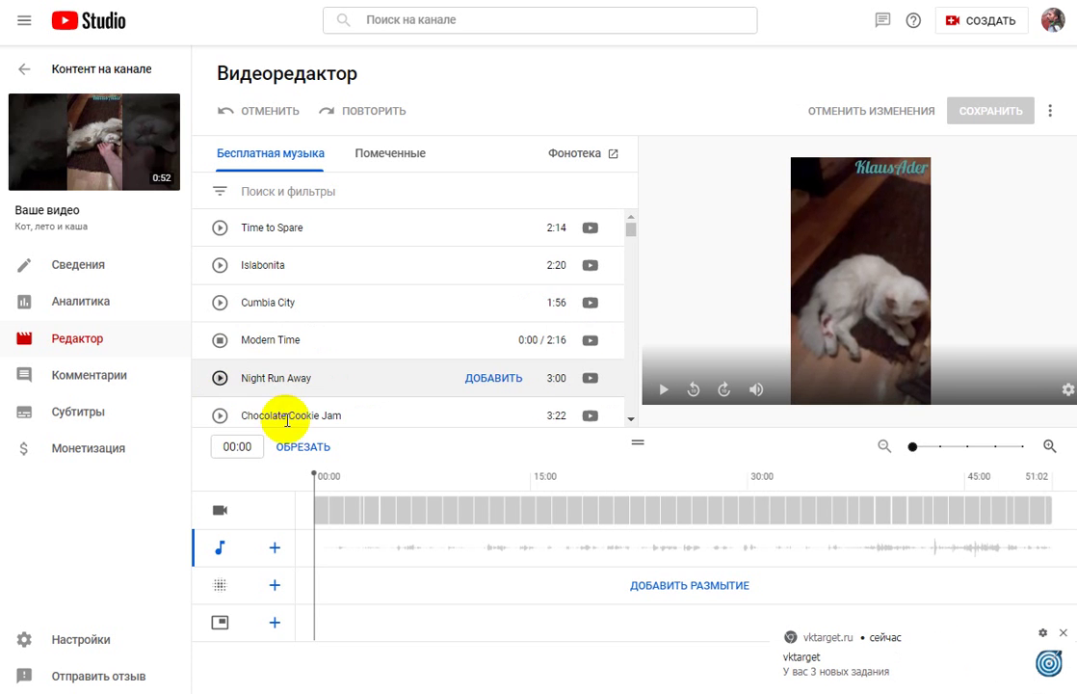
Step: Browse further down the free music list and preview the track Awful
scroll(289, 386, "down", 1)
scroll(299, 375, "down", 2)
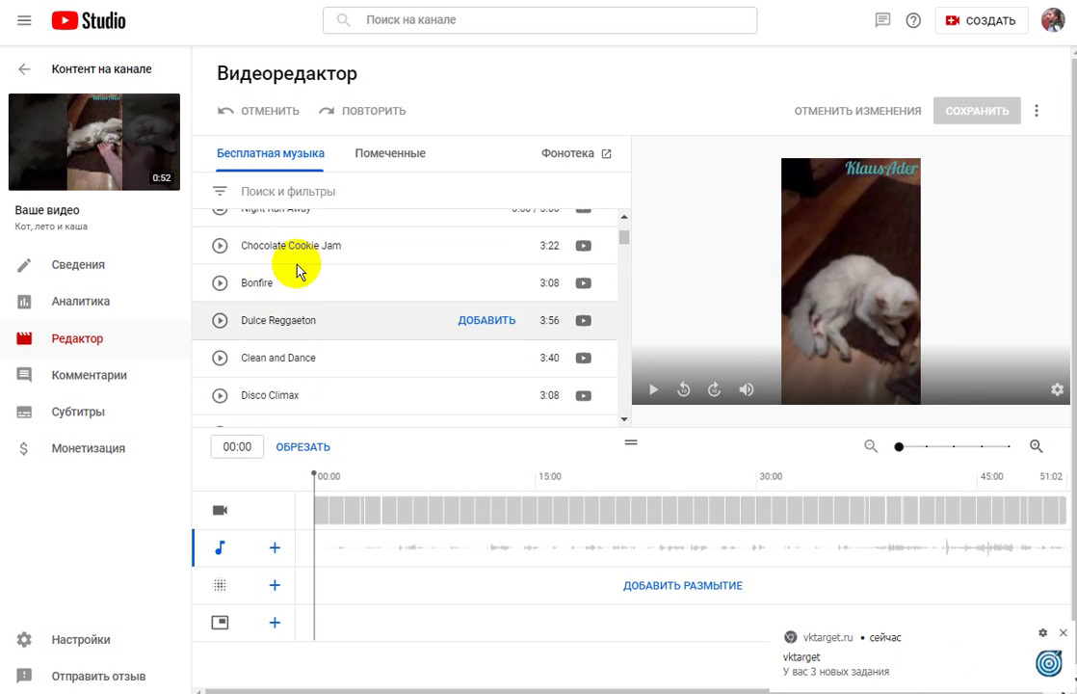
left_click(221, 283)
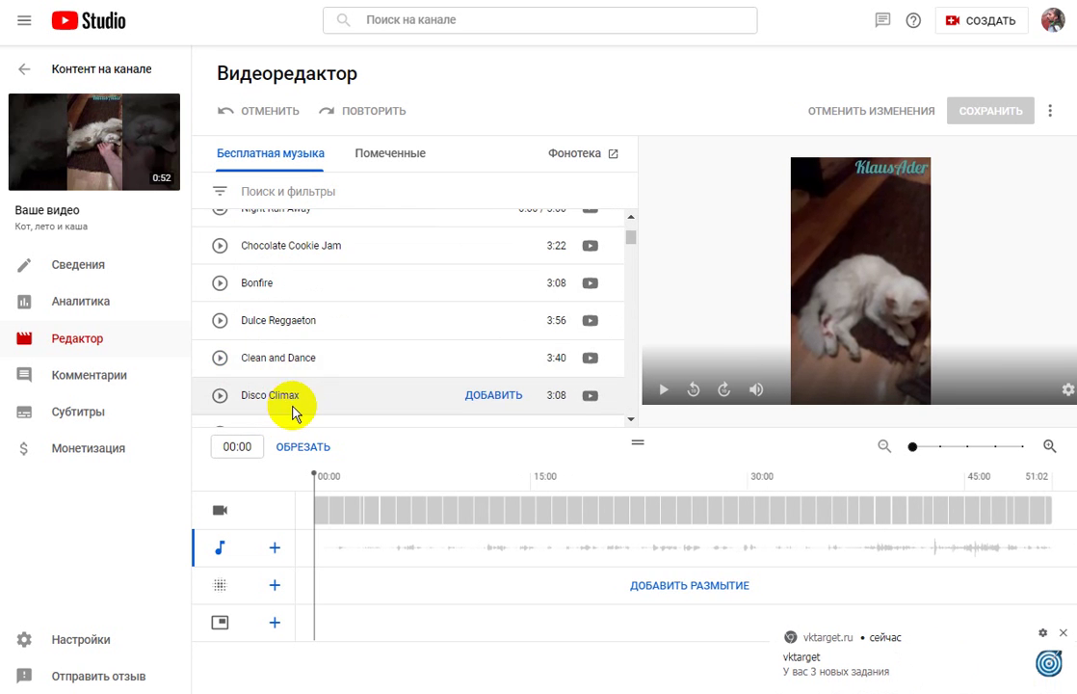
scroll(299, 395, "down", 2)
scroll(295, 342, "down", 4)
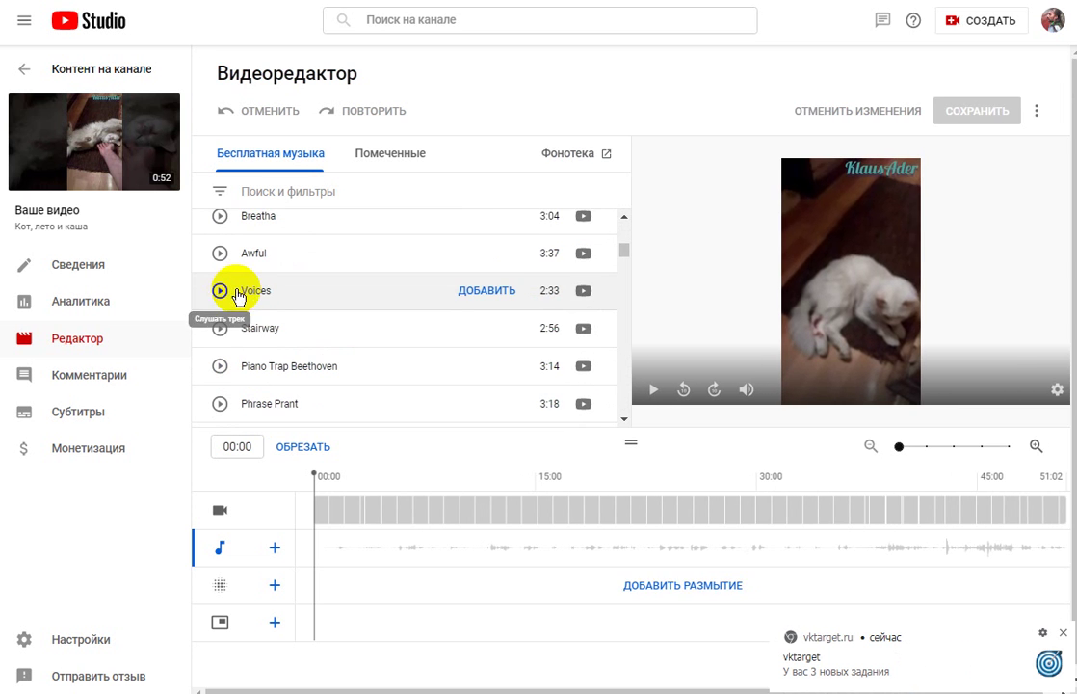
left_click(220, 255)
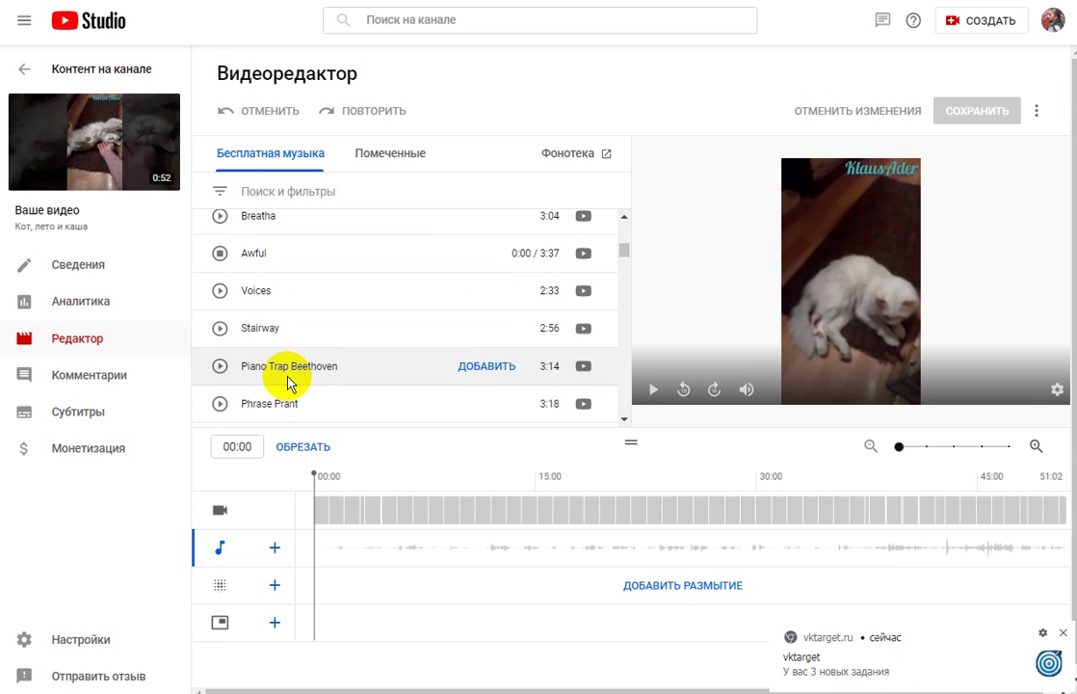
scroll(296, 366, "down", 2)
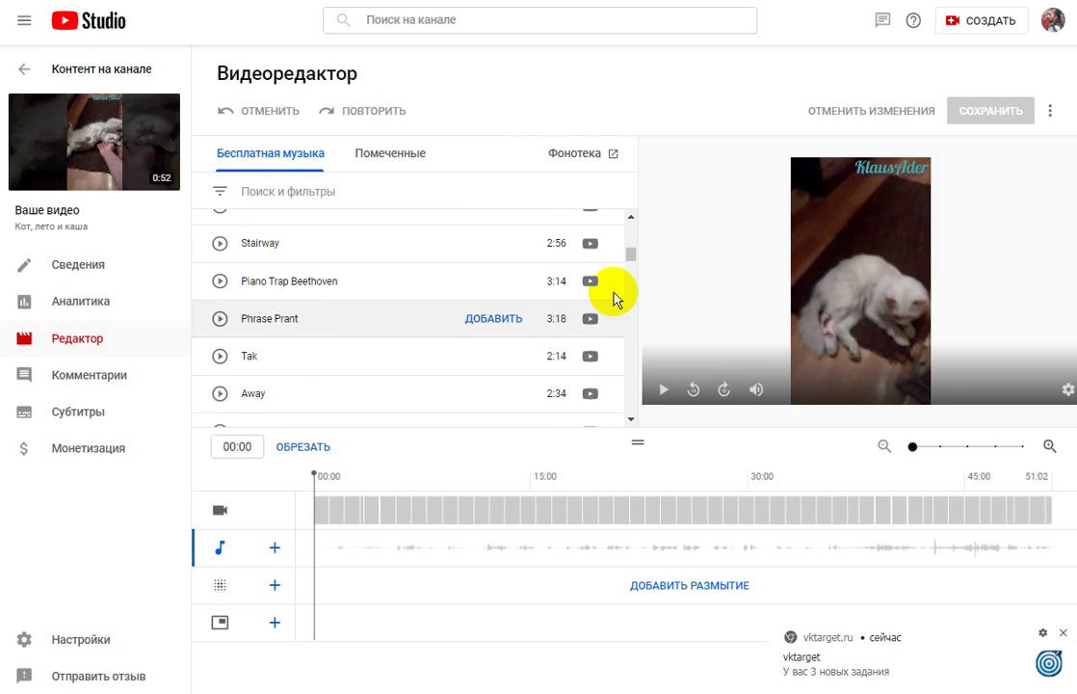
Step: Add the free track Wehrmut to the video's audio timeline and remove it again
left_click_drag(633, 319, 633, 382)
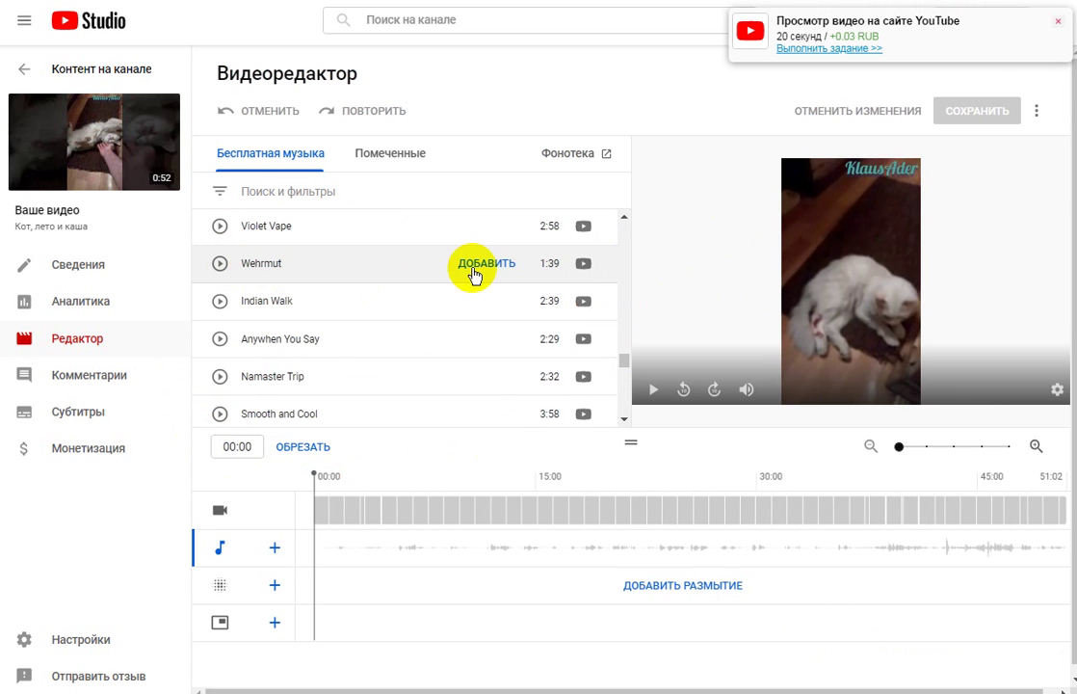
left_click(483, 269)
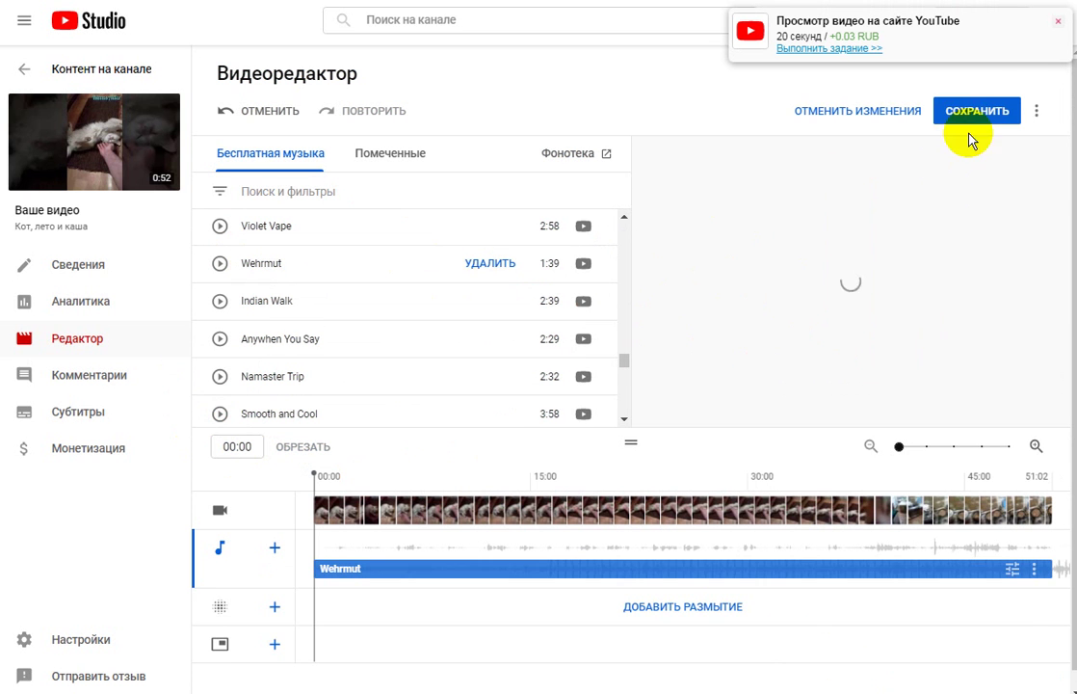
left_click(1059, 26)
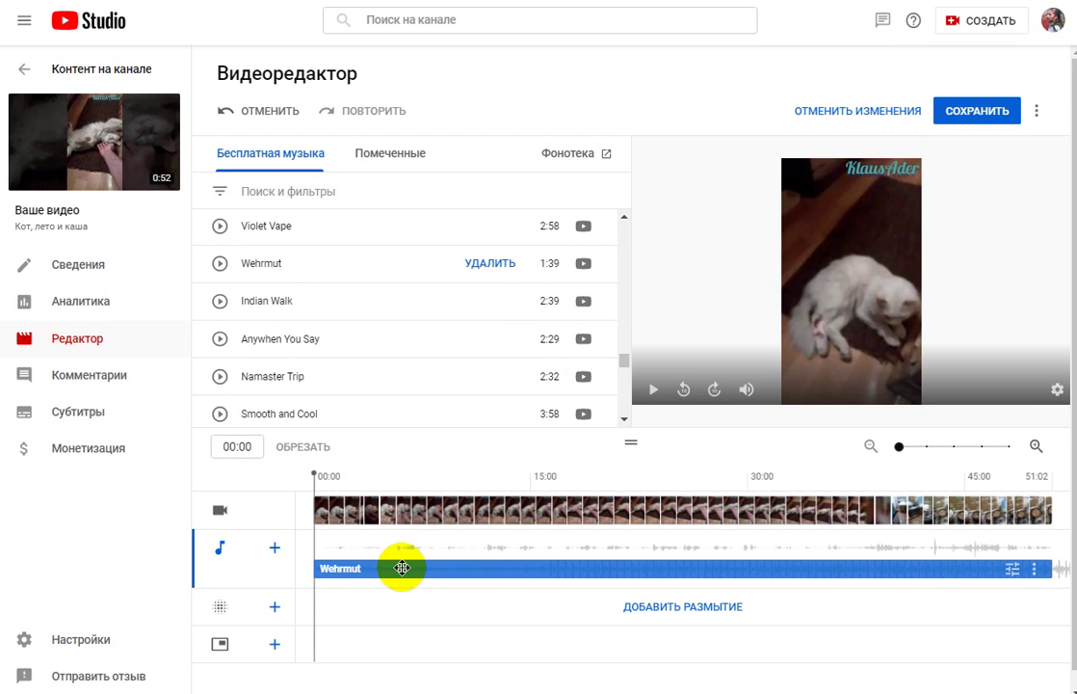
key("Delete")
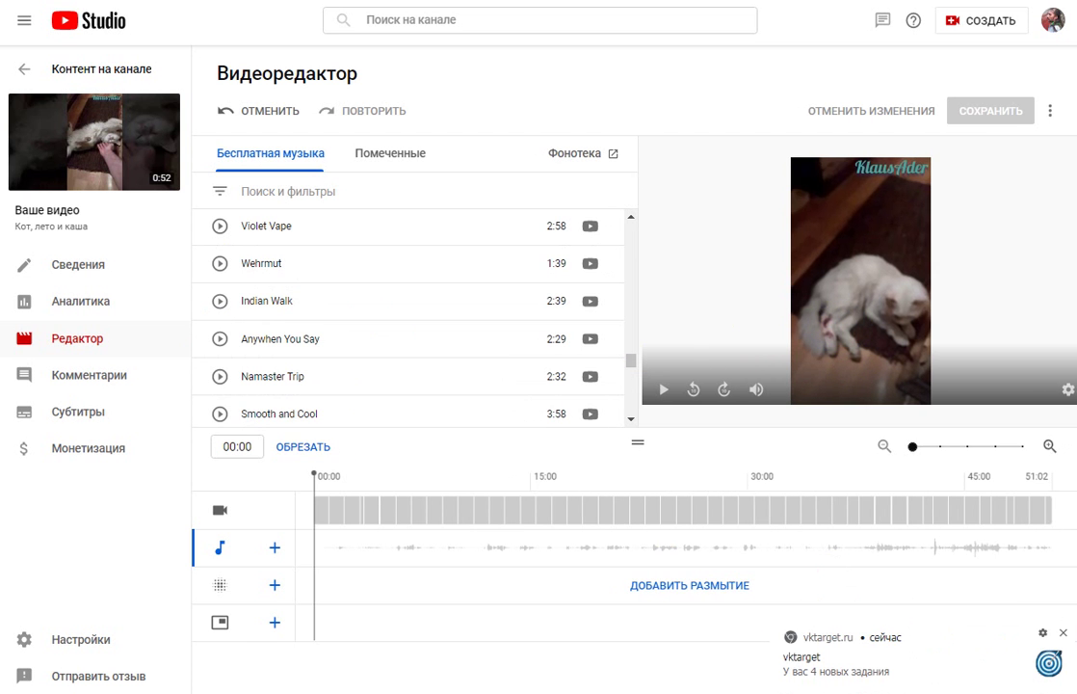
left_click(1065, 634)
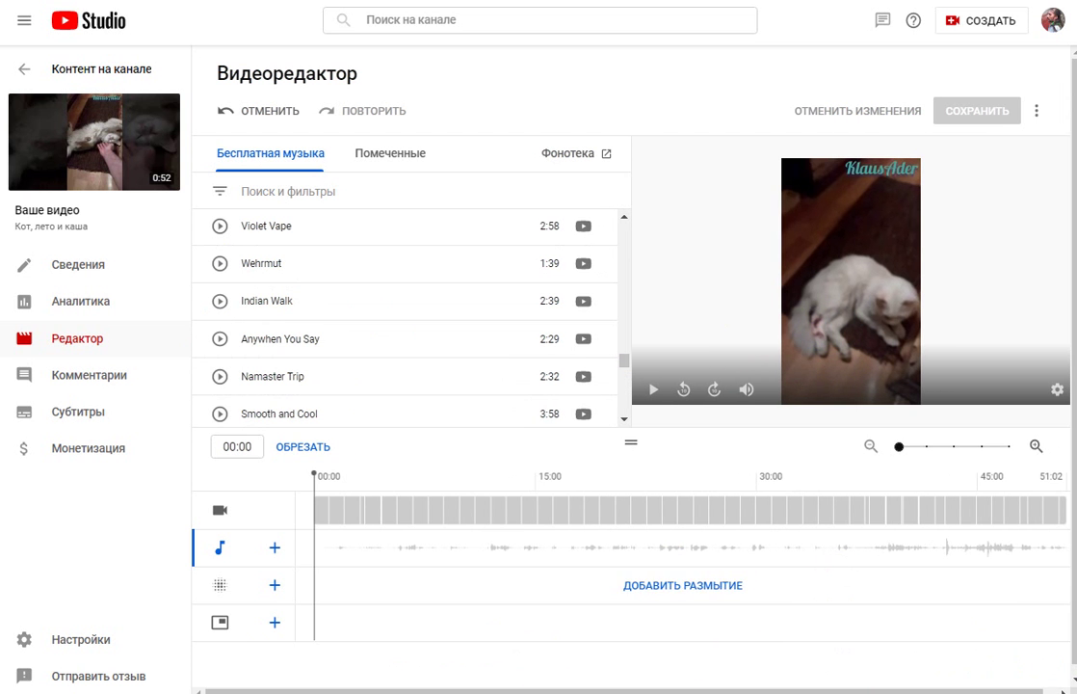